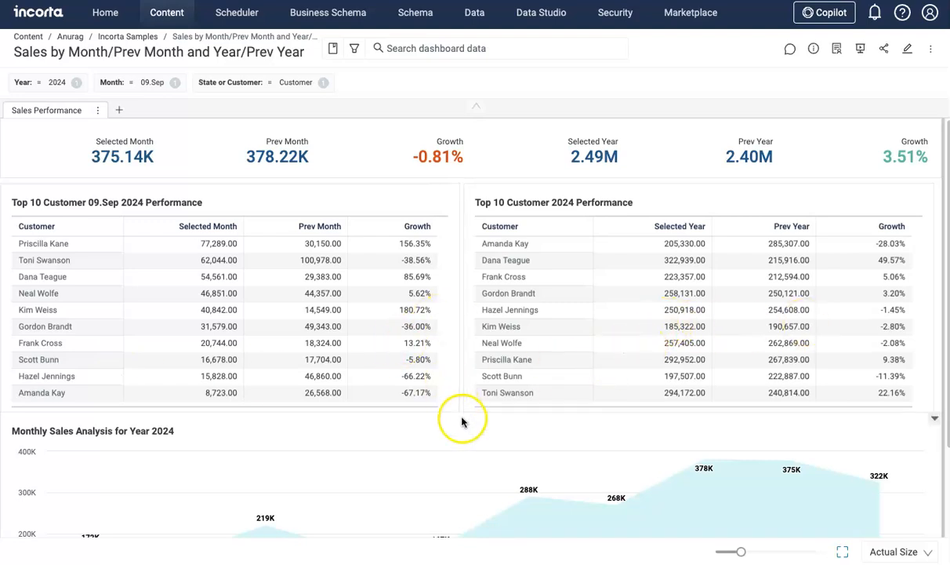
# Set the dashboard's Year filter to 2023 and review the Monthly Sales Analysis chart
pyautogui.scroll(-3, 463, 420)
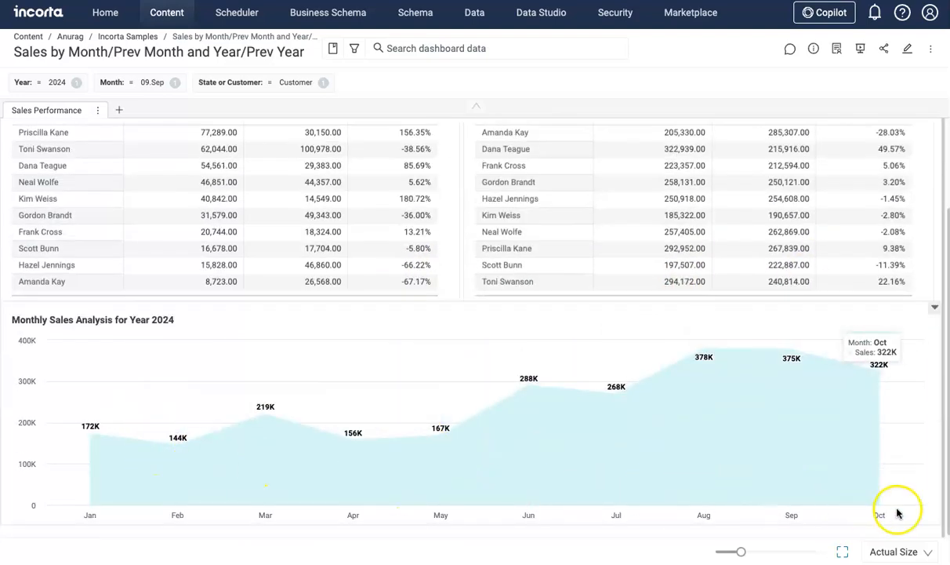
pyautogui.moveTo(877, 519)
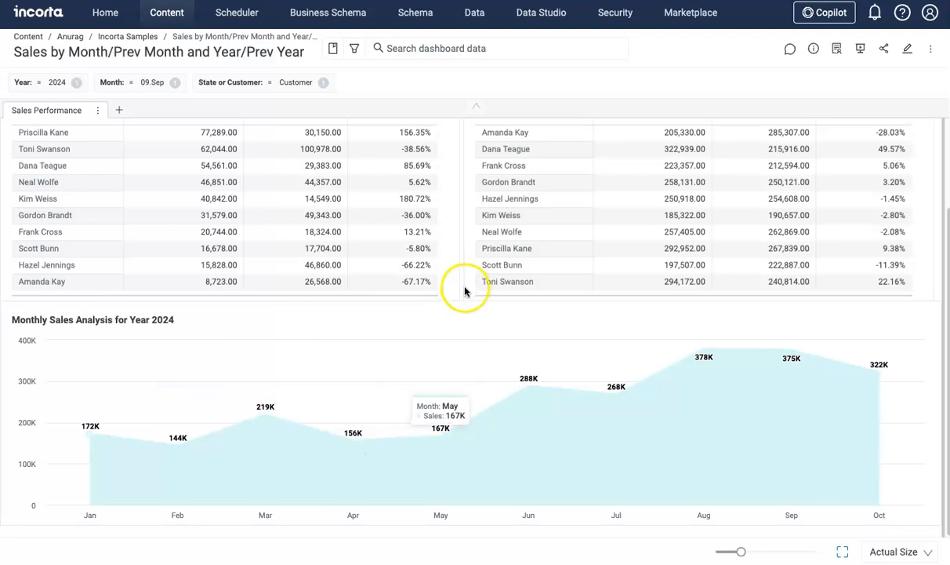
pyautogui.scroll(3, 464, 291)
pyautogui.click(23, 82)
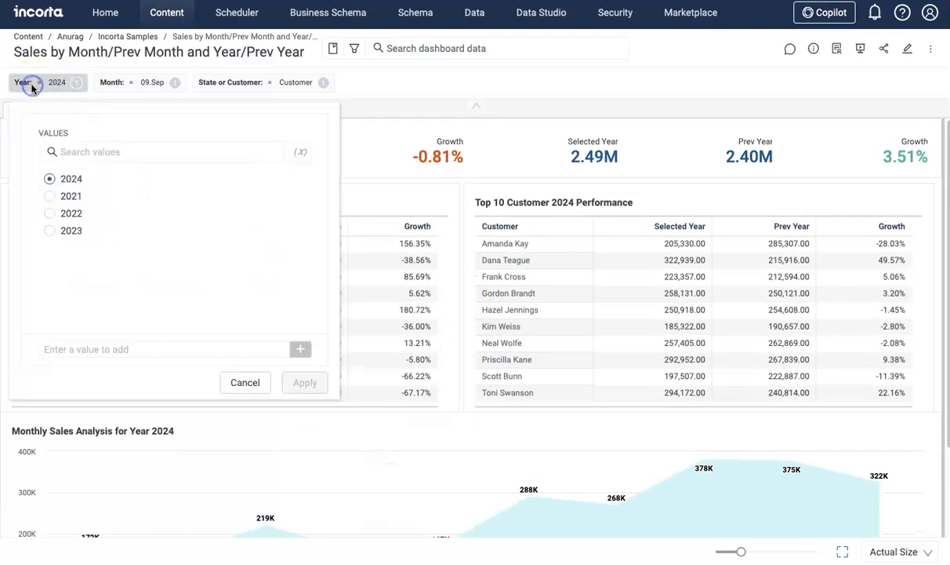
pyautogui.click(51, 233)
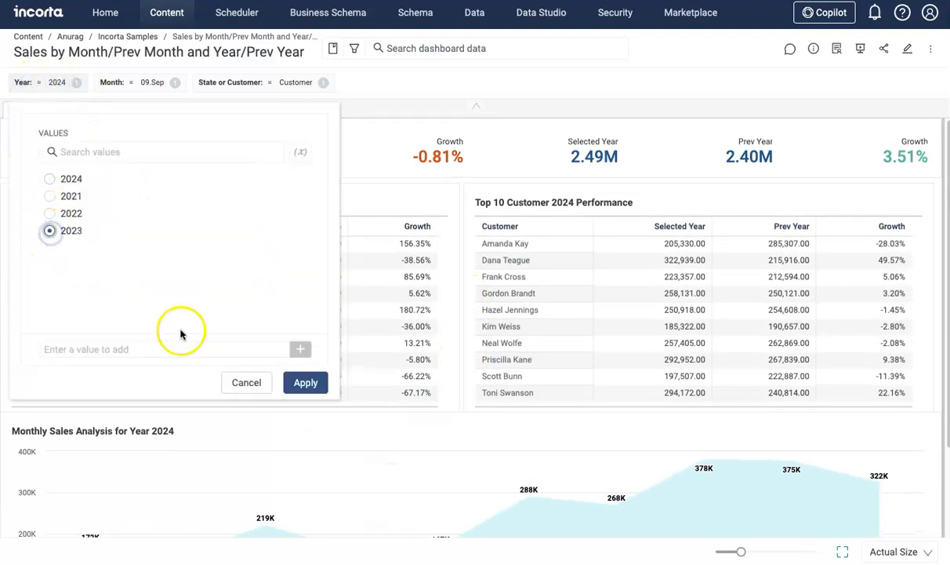
pyautogui.click(306, 384)
pyautogui.scroll(-3, 599, 435)
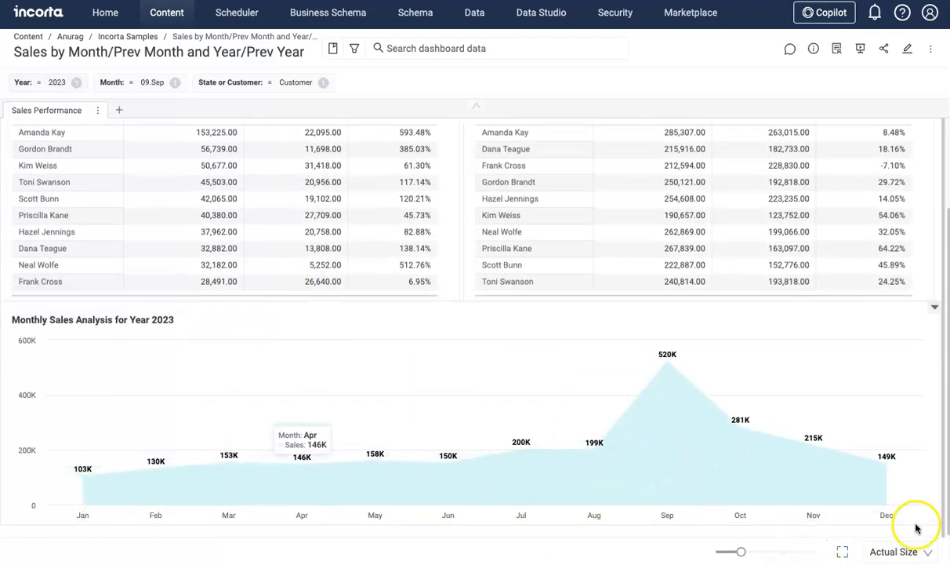
pyautogui.scroll(2, 475, 377)
pyautogui.scroll(1, 476, 369)
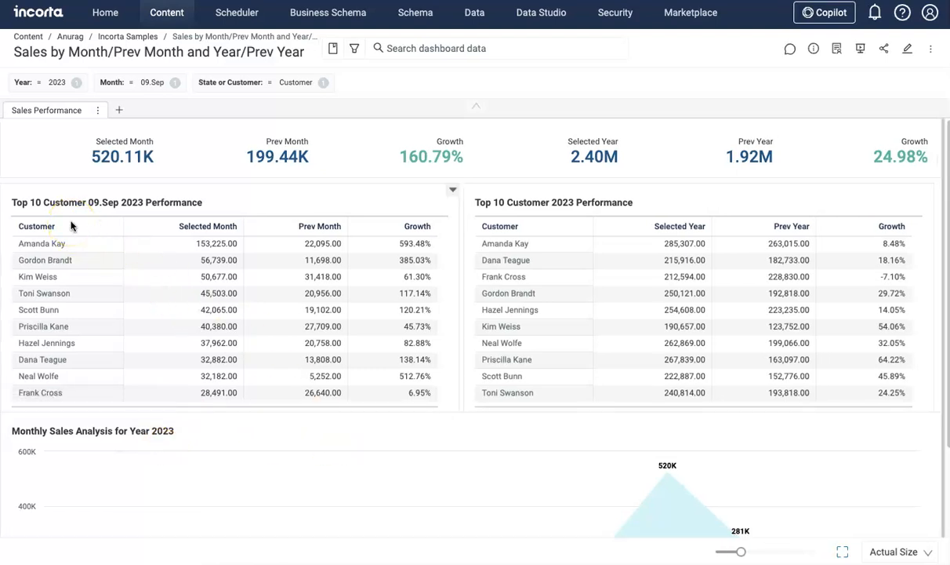
# Set the dashboard's Month filter to 04.Apr
pyautogui.click(136, 83)
pyautogui.click(136, 248)
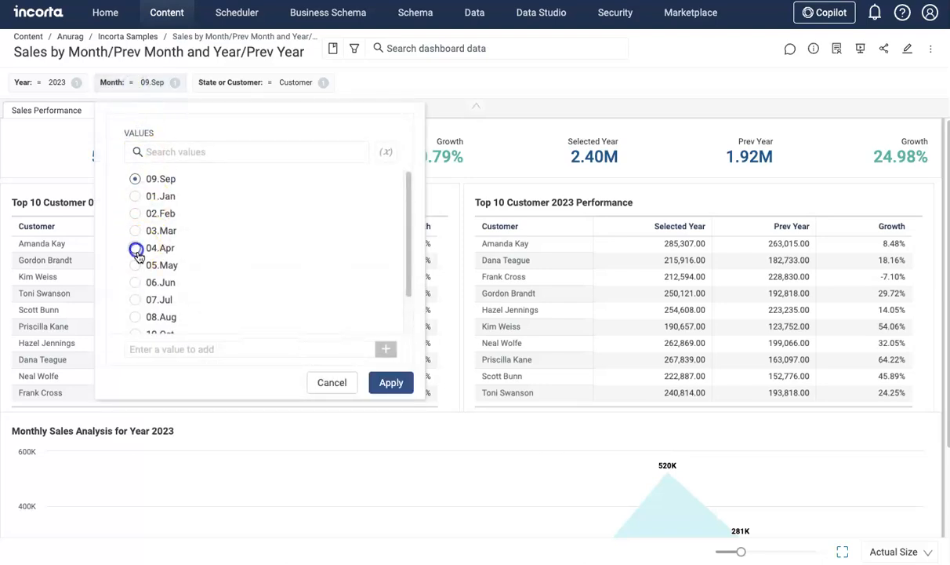
pyautogui.click(390, 382)
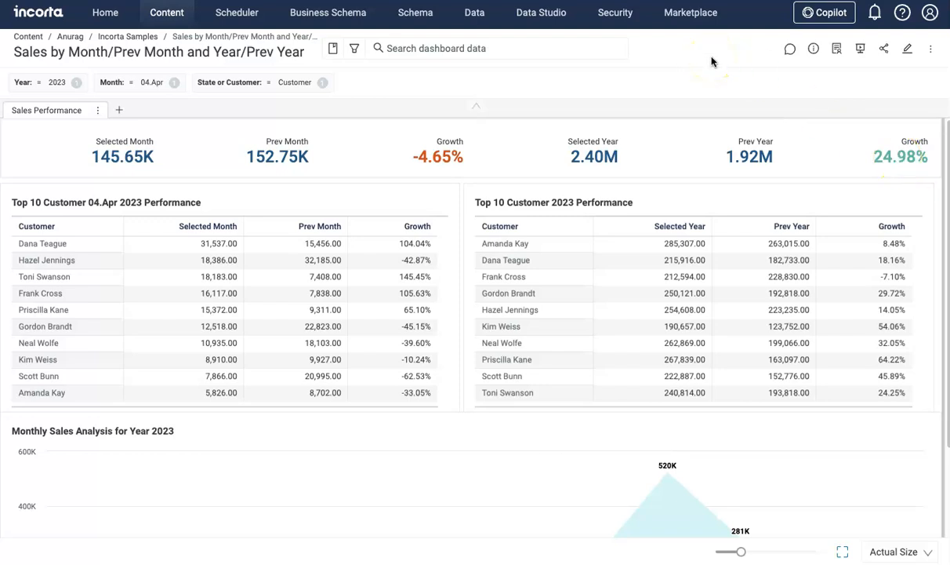
# Set the State or Customer filter to State so the top 10 tables are grouped by state
pyautogui.click(246, 81)
pyautogui.click(231, 198)
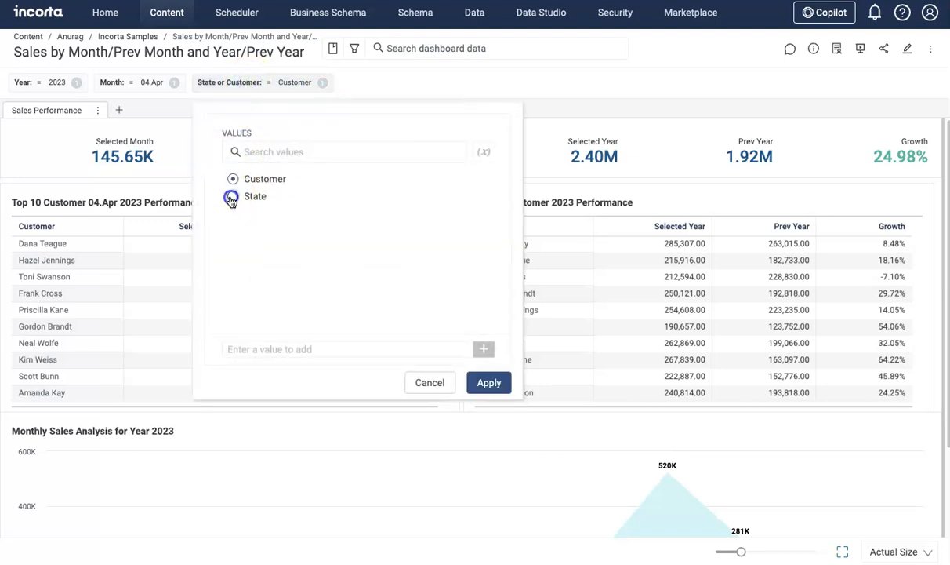
pyautogui.click(489, 382)
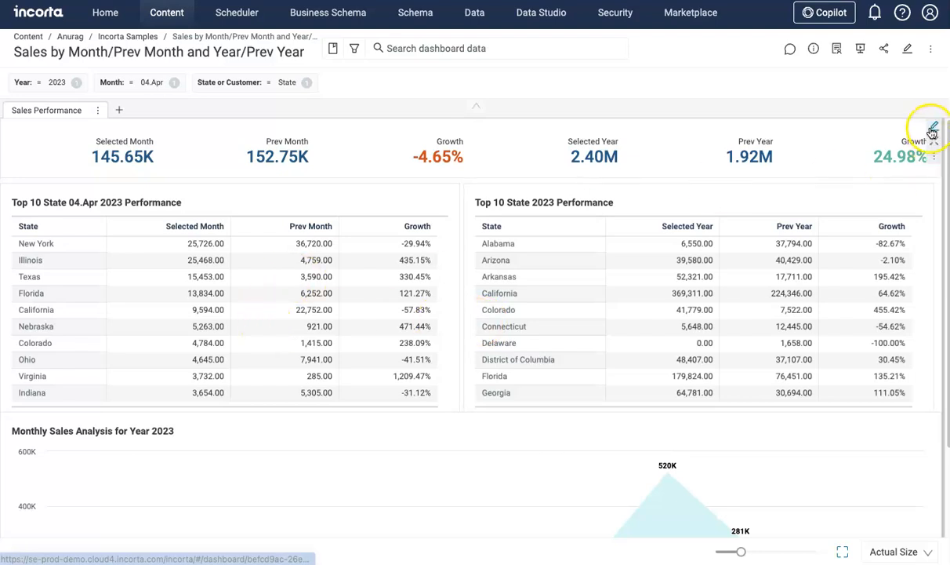
# Open the Dashboard Filters Manager and examine the settings and values of the Year presentation variable
pyautogui.click(935, 127)
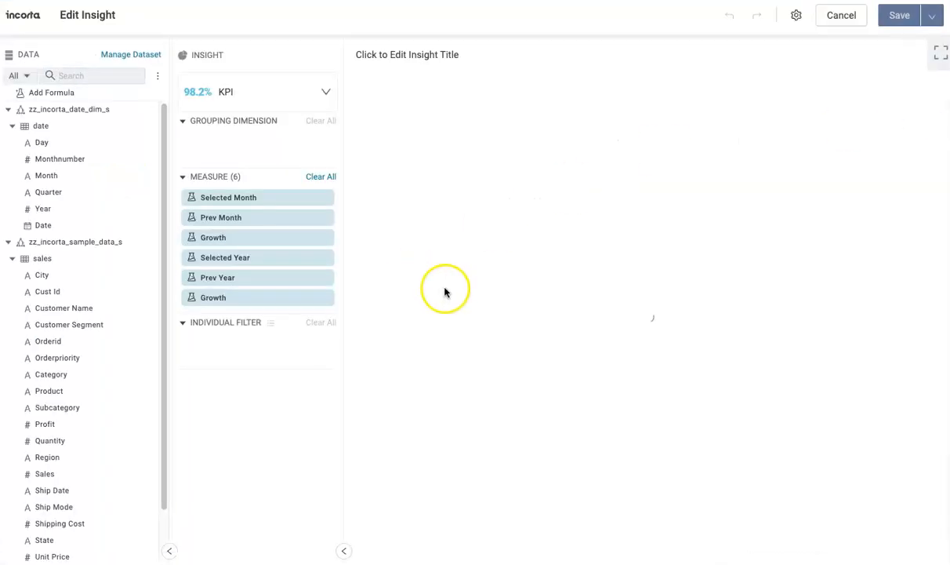
pyautogui.click(851, 22)
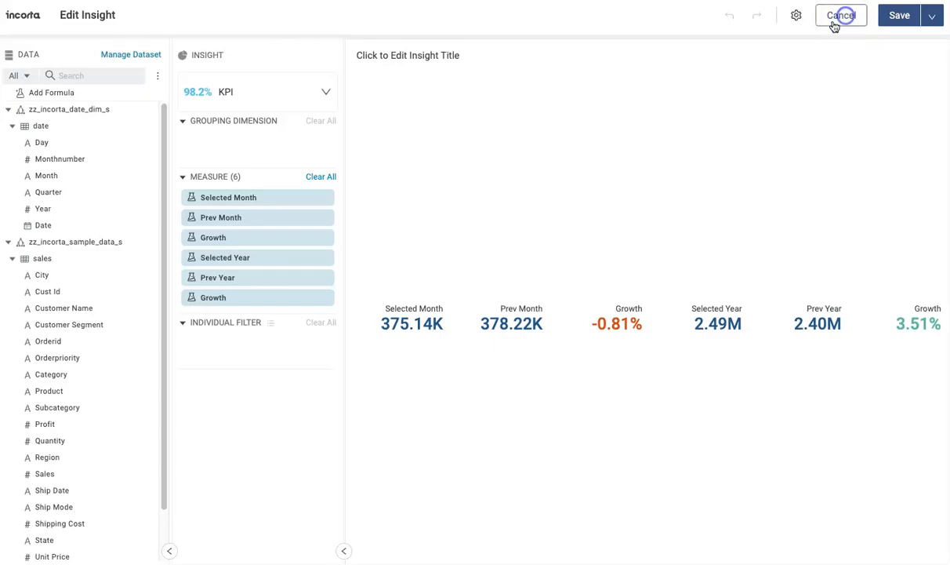
pyautogui.click(928, 52)
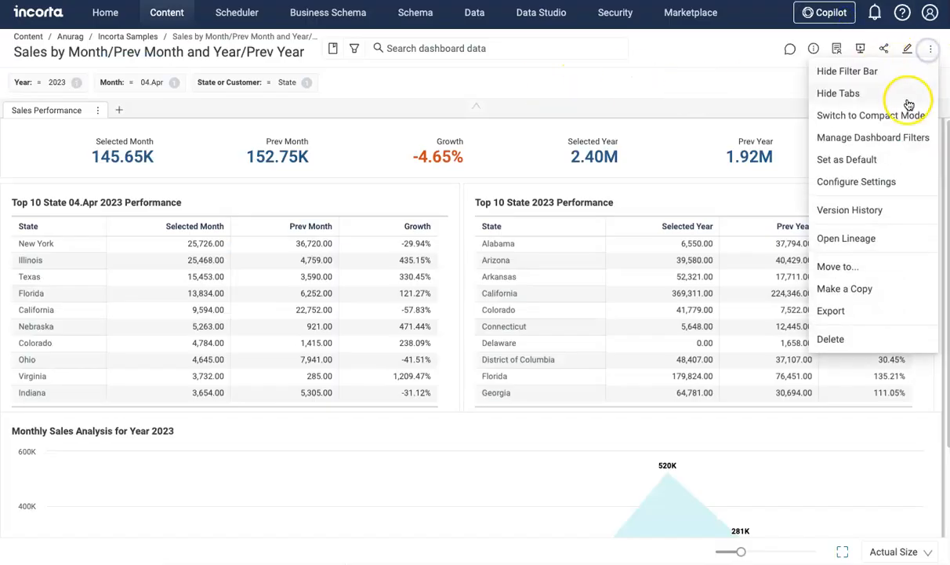
pyautogui.click(868, 135)
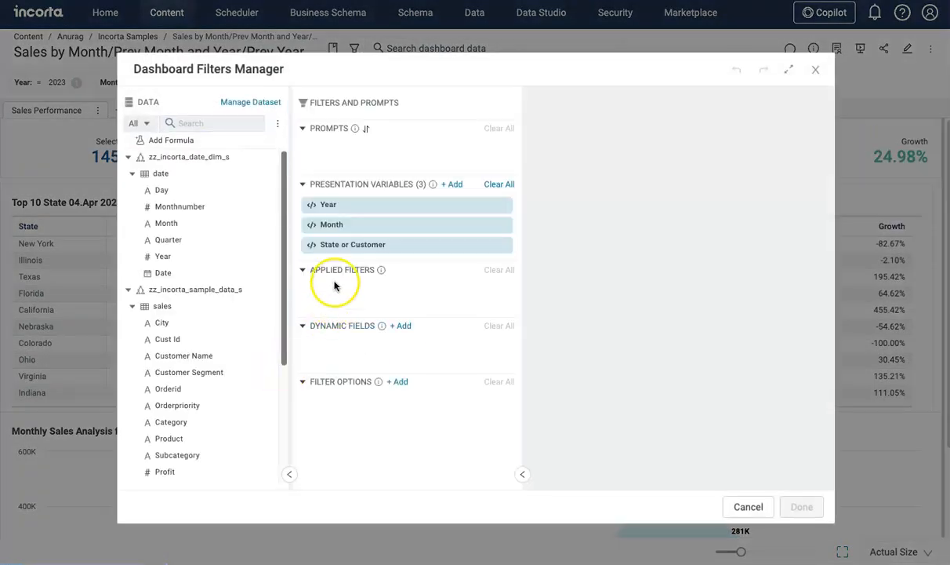
pyautogui.click(483, 208)
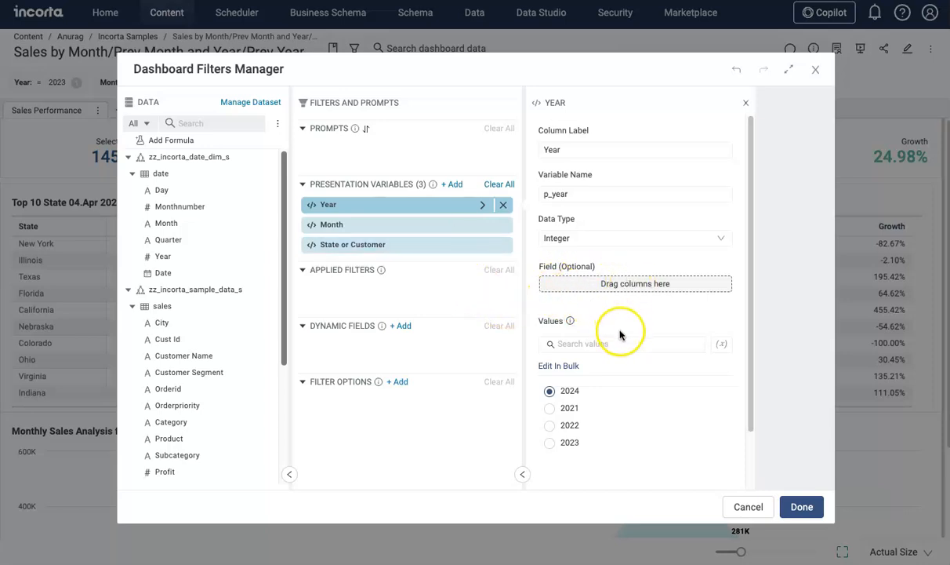
pyautogui.scroll(-2, 610, 333)
pyautogui.scroll(2, 608, 334)
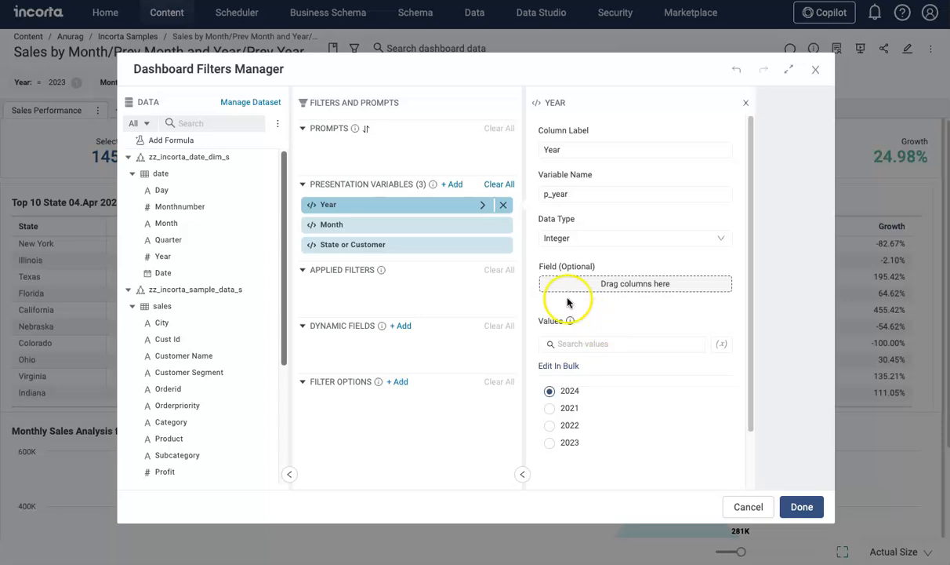
# Examine the Month presentation variable's name, data type and list of month values
pyautogui.click(482, 225)
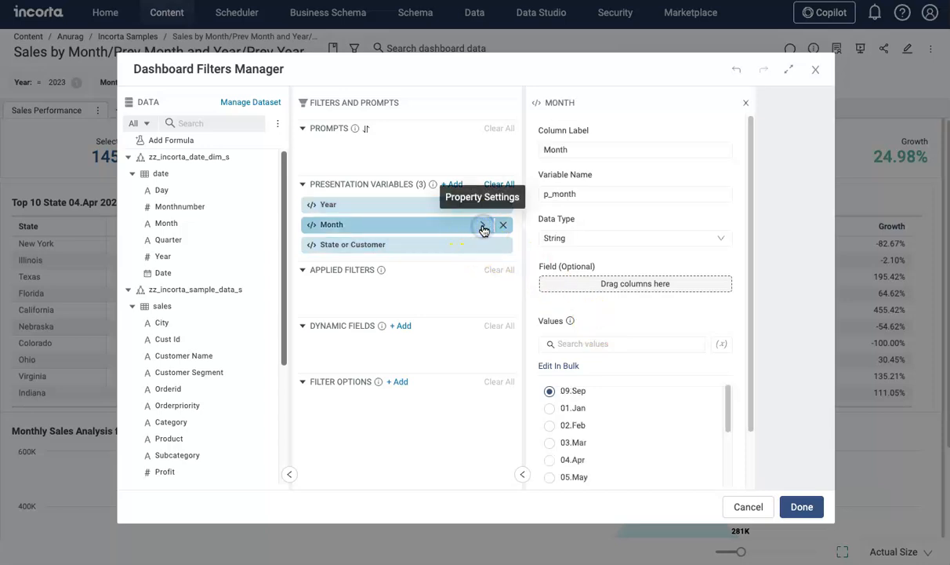
pyautogui.scroll(-3, 655, 423)
pyautogui.scroll(-3, 615, 444)
pyautogui.scroll(4, 605, 390)
pyautogui.scroll(-3, 600, 384)
pyautogui.scroll(3, 601, 382)
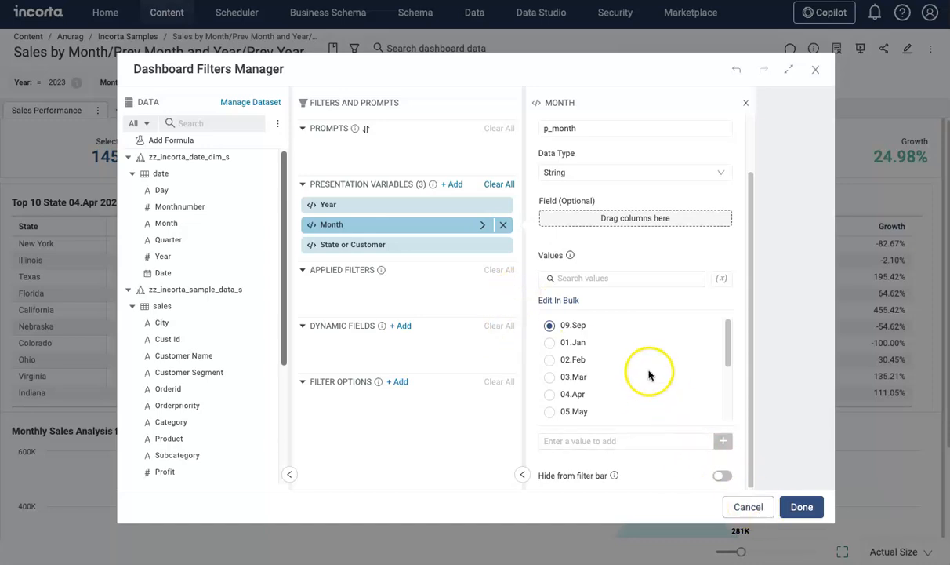
pyautogui.scroll(-3, 649, 374)
pyautogui.scroll(5, 593, 370)
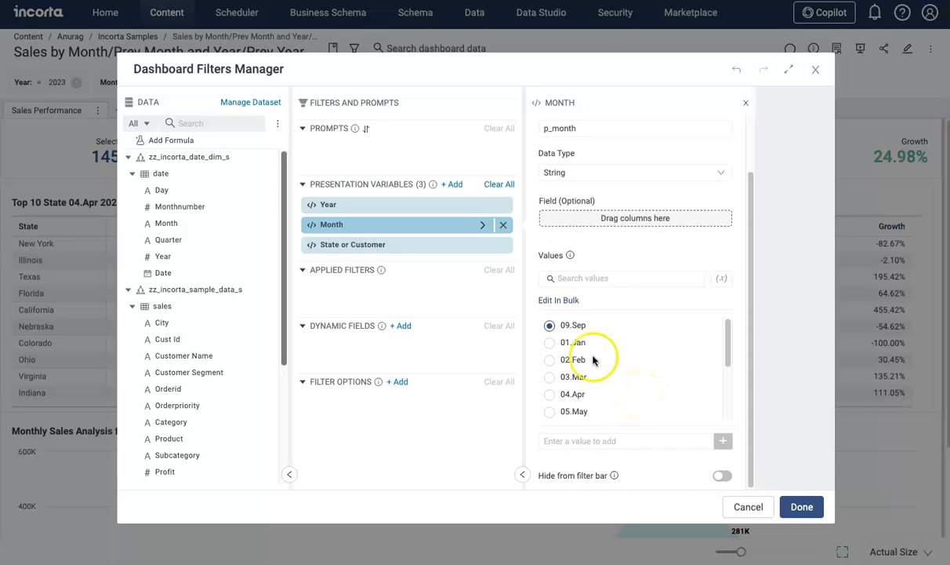
# Examine the State or Customer presentation variable's settings and exit the filters manager without saving
pyautogui.click(483, 245)
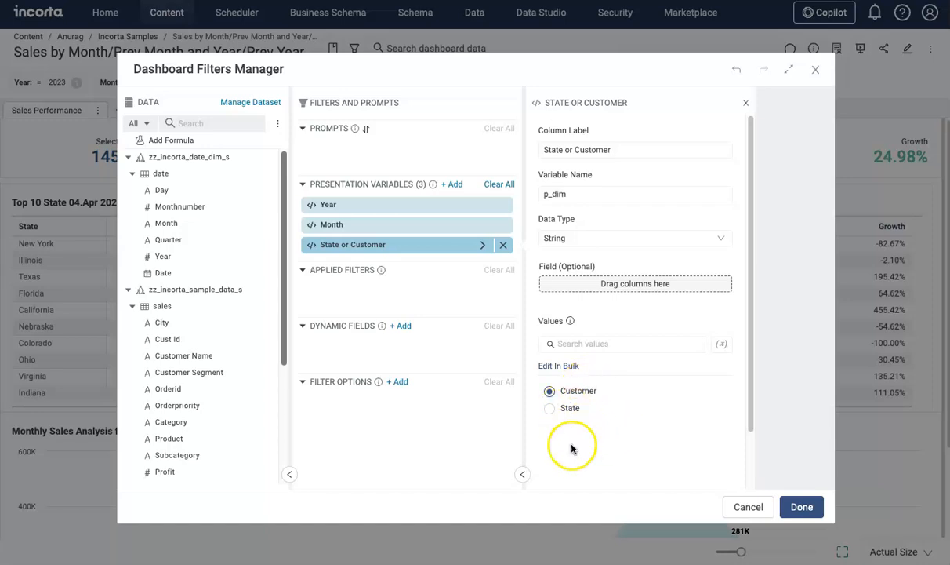
pyautogui.click(745, 506)
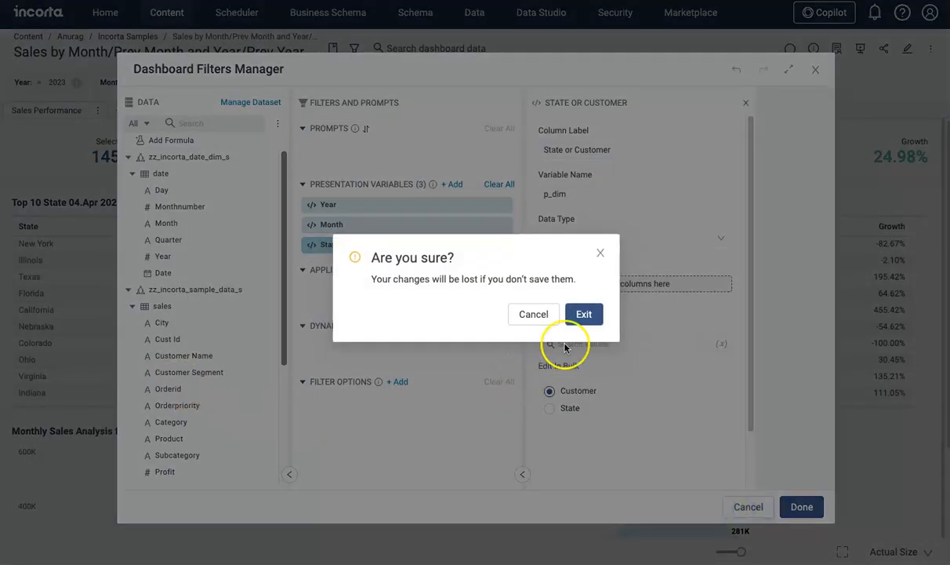
pyautogui.click(581, 317)
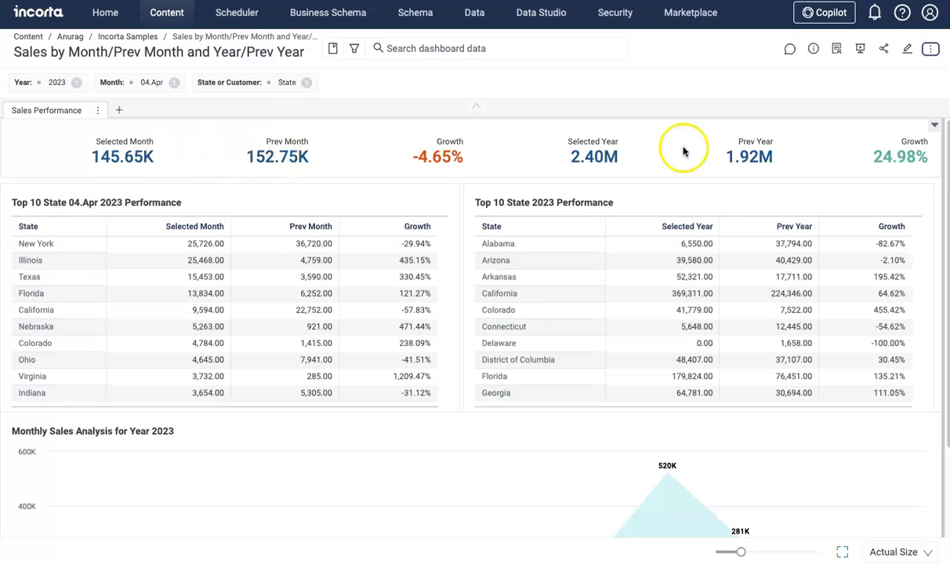
# Open the Selected Month measure's formula in the KPI insight and examine how it extracts the month number from $p_month
pyautogui.click(934, 127)
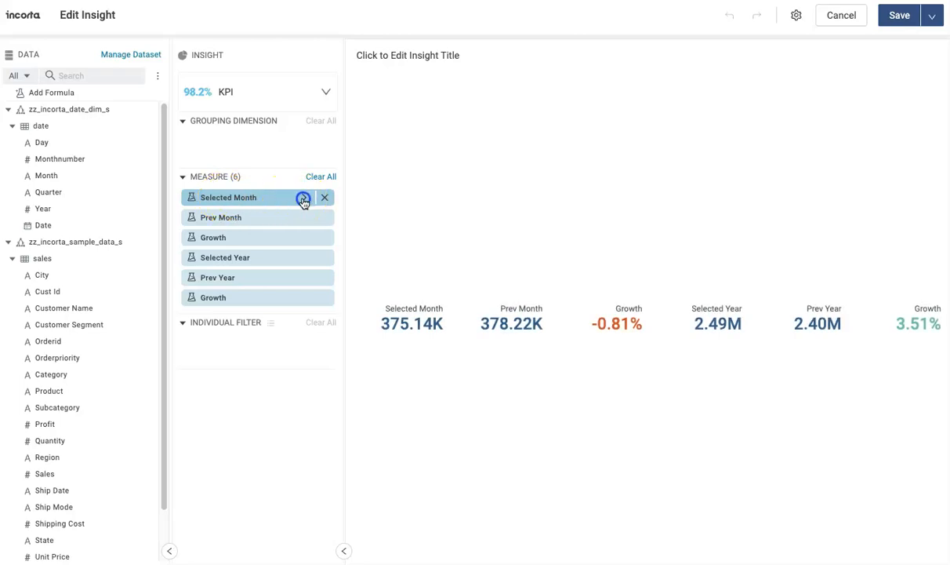
pyautogui.click(303, 200)
pyautogui.click(415, 123)
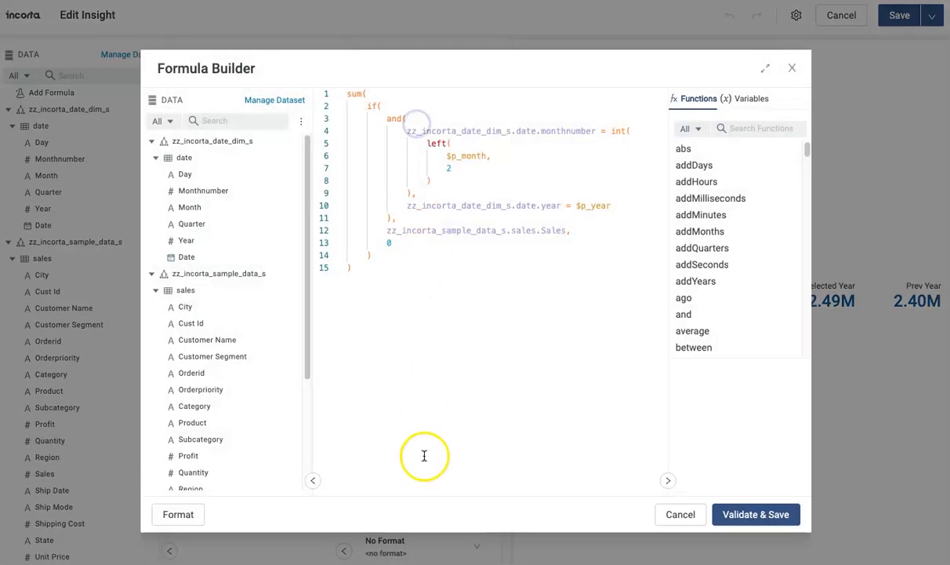
pyautogui.click(406, 117)
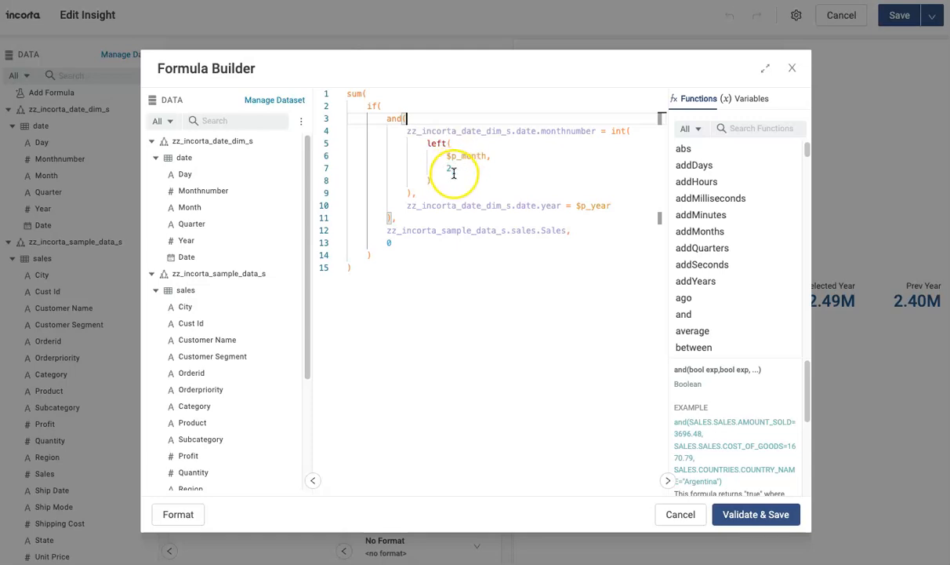
pyautogui.moveTo(424, 141); pyautogui.dragTo(436, 180)
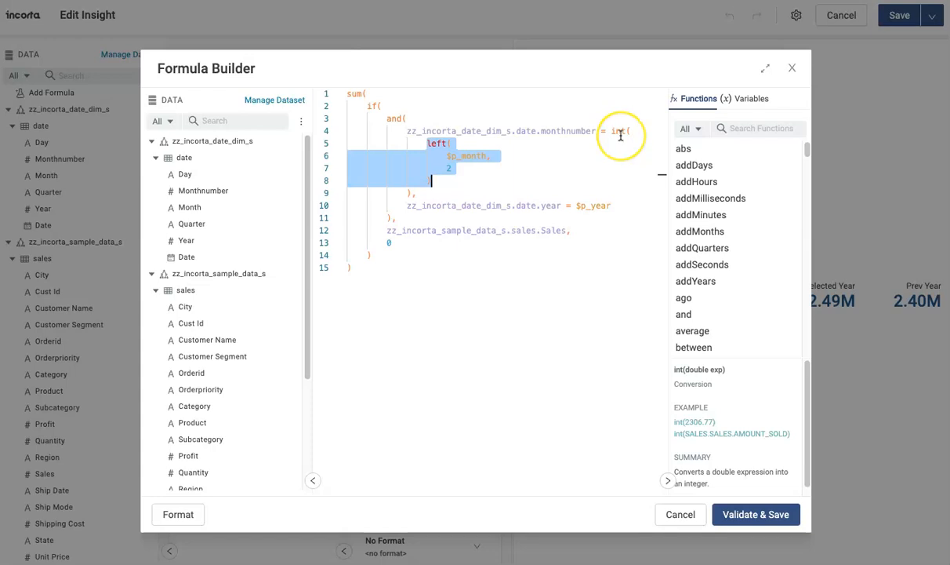
pyautogui.click(498, 151)
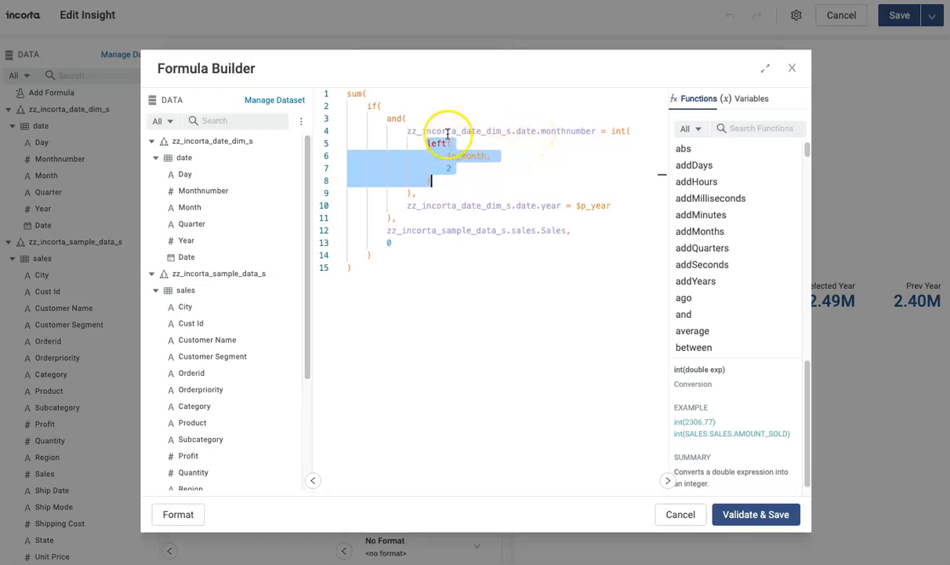
# Examine the monthnumber and $p_year conditions and the zero fallback in the Selected Month formula, and close it without saving
pyautogui.click(532, 131)
pyautogui.doubleClick(554, 132)
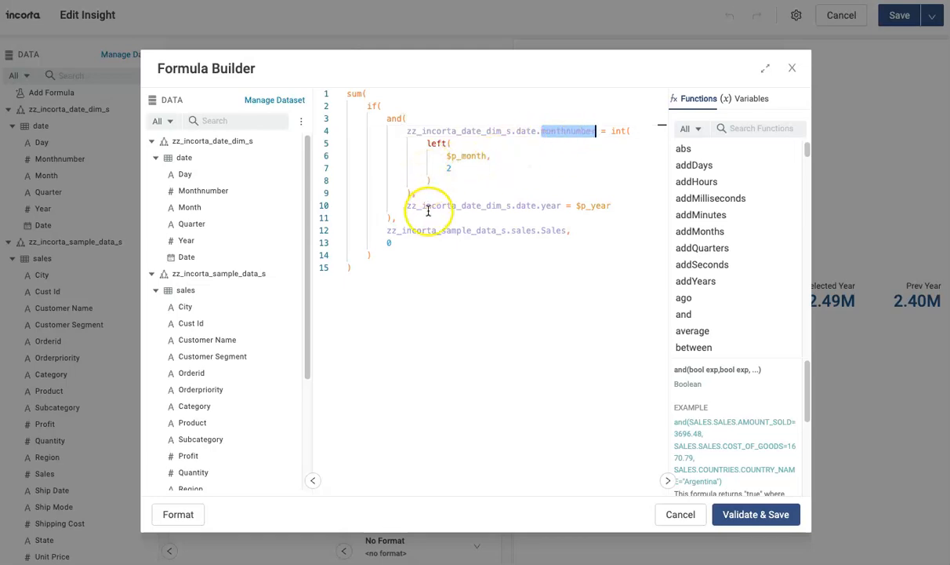
pyautogui.doubleClick(551, 207)
pyautogui.doubleClick(602, 205)
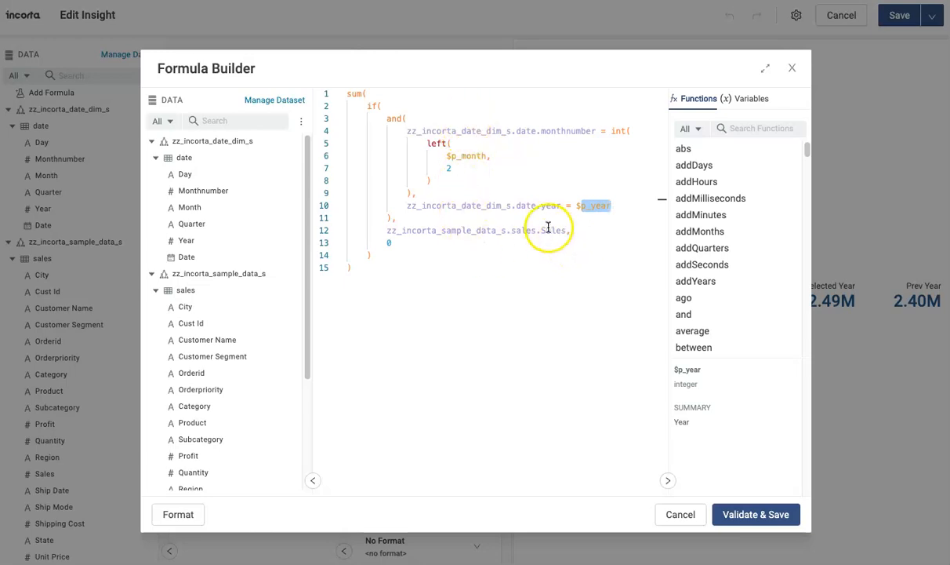
pyautogui.click(393, 247)
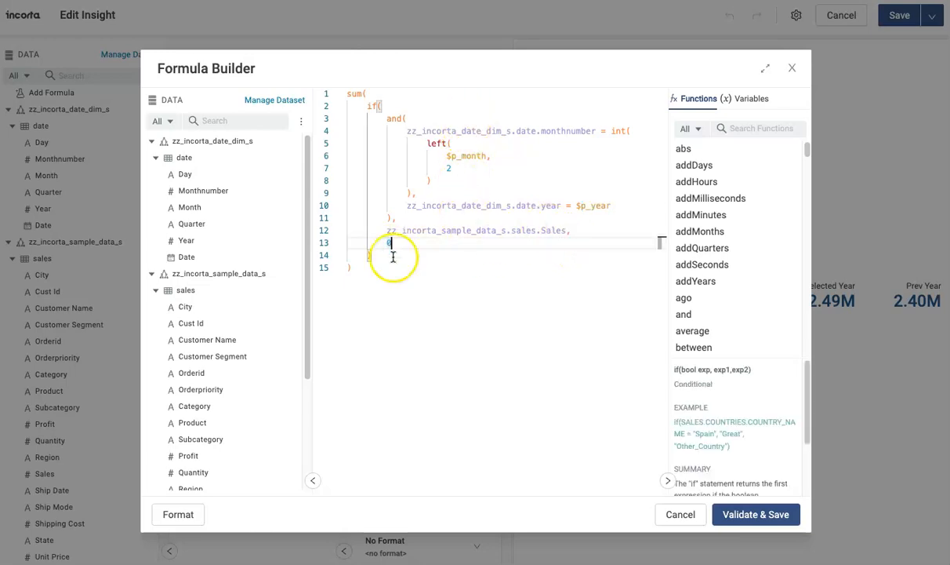
pyautogui.click(679, 516)
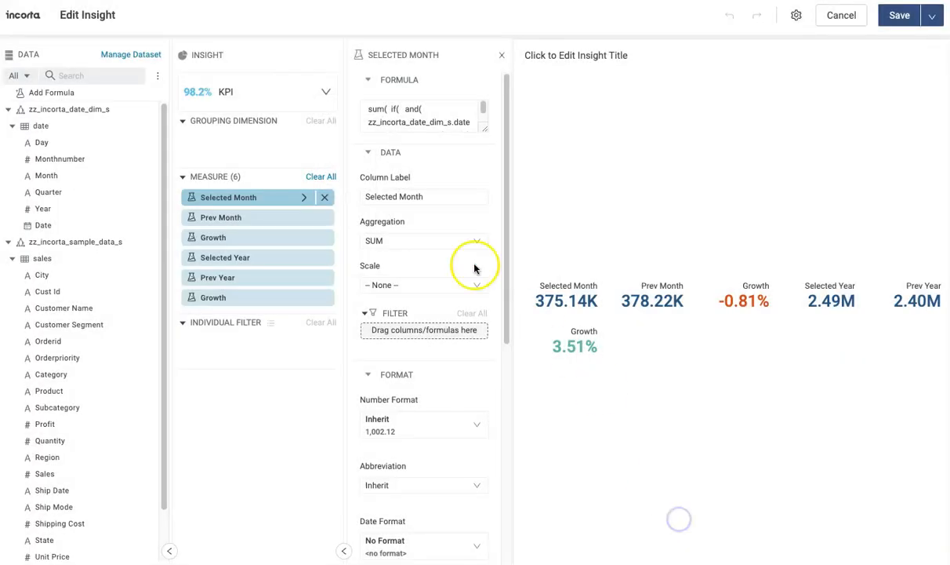
# Examine the Prev Month measure's formula, including its subtraction of 1 from the month number, and close it without saving
pyautogui.click(305, 219)
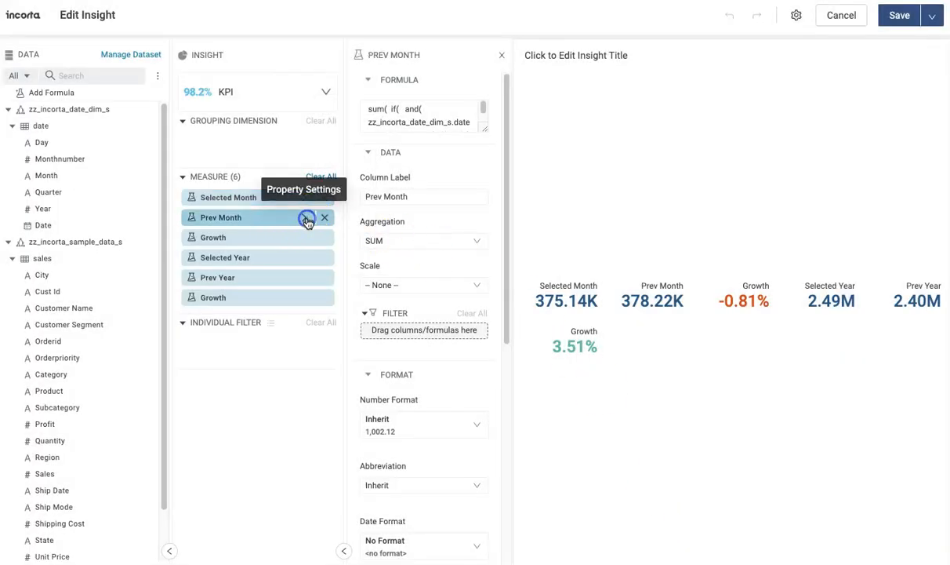
pyautogui.click(399, 112)
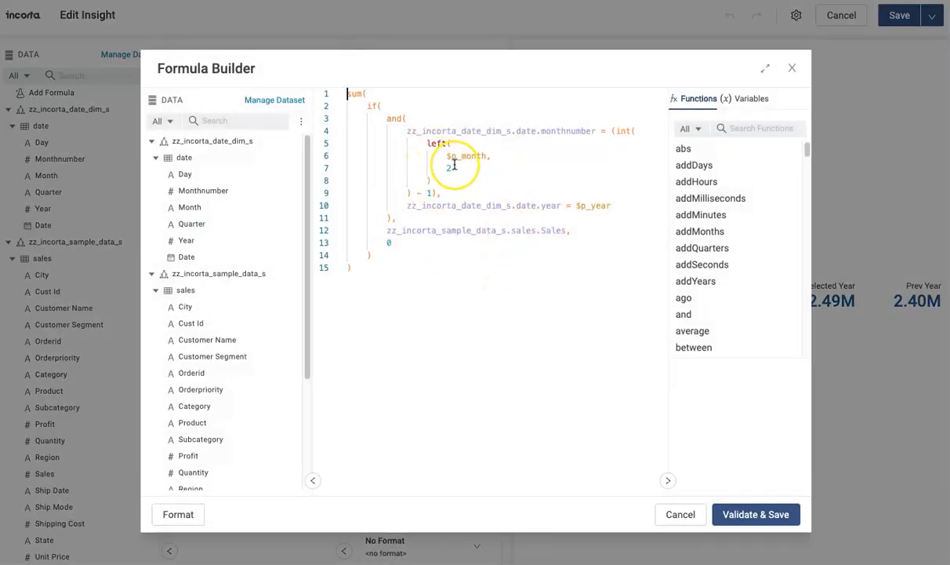
pyautogui.click(625, 145)
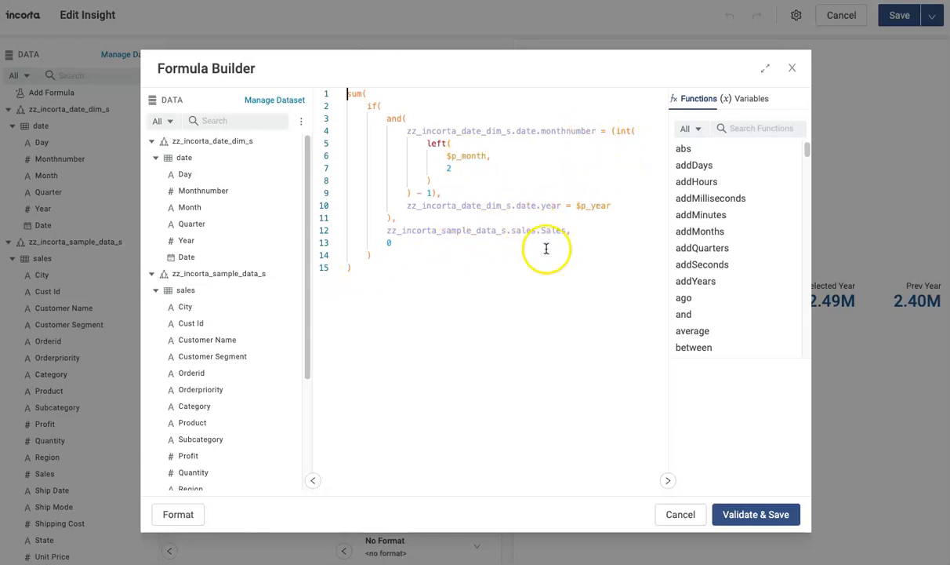
pyautogui.click(681, 514)
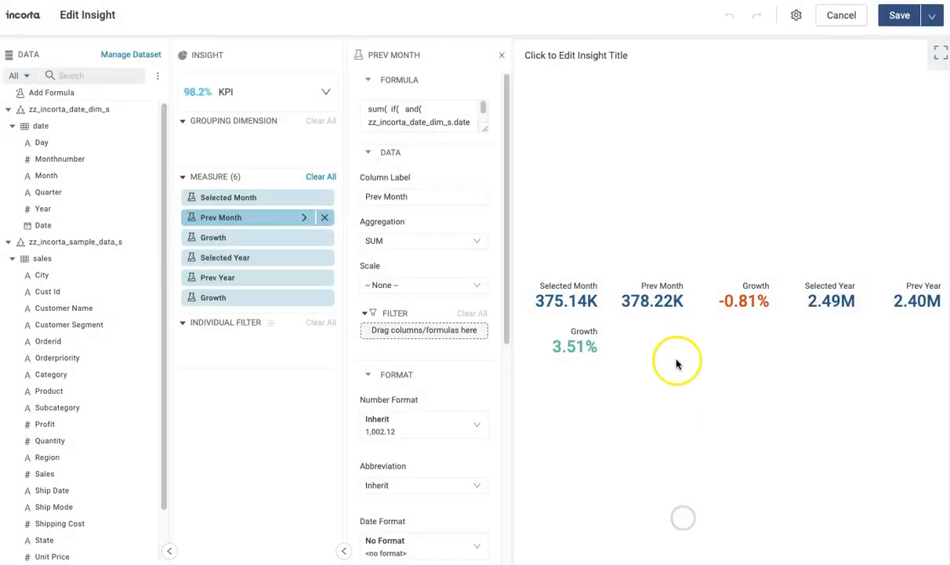
# Examine the full formula of the month-over-month Growth measure, expanding the editor area for reading, and close it without saving
pyautogui.click(306, 237)
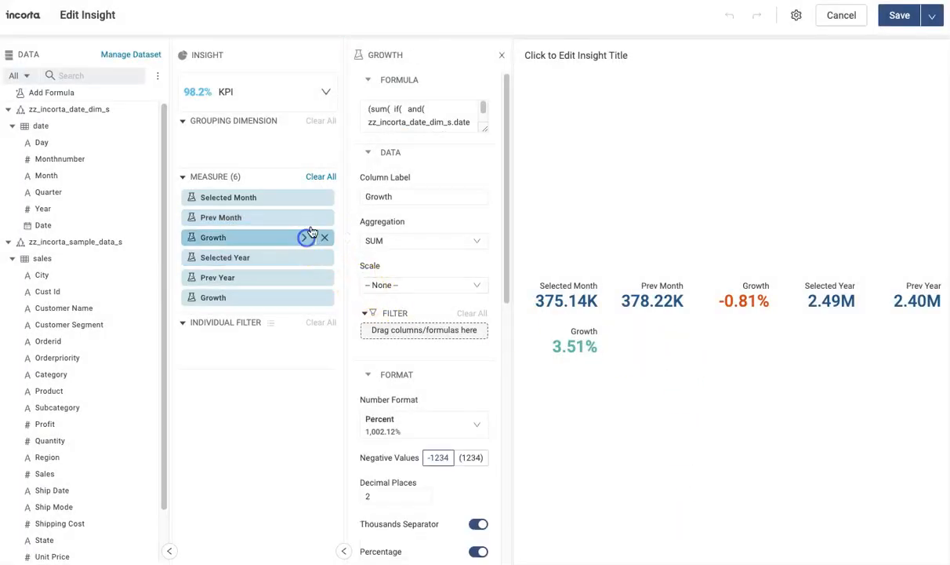
pyautogui.click(400, 116)
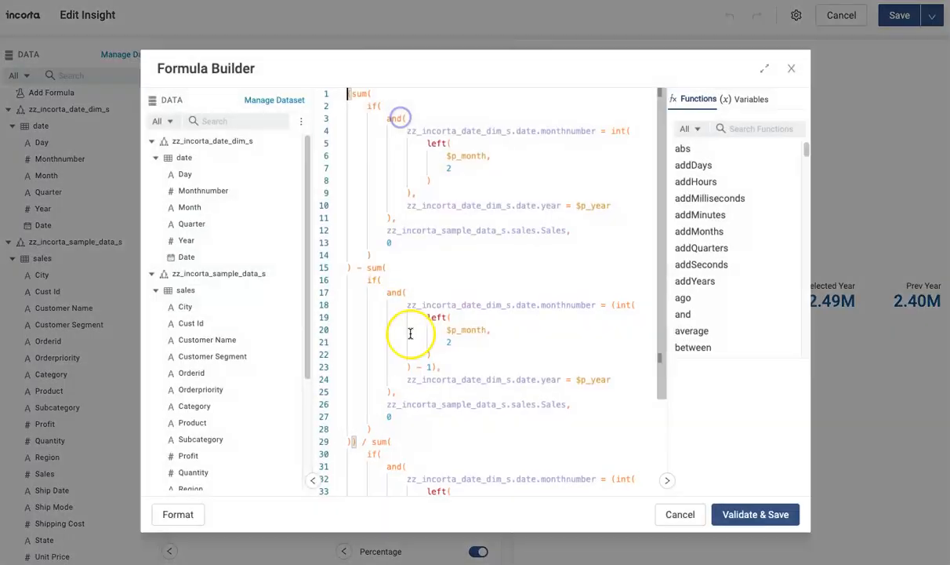
pyautogui.click(312, 479)
pyautogui.click(668, 480)
pyautogui.scroll(-4, 446, 377)
pyautogui.scroll(4, 447, 379)
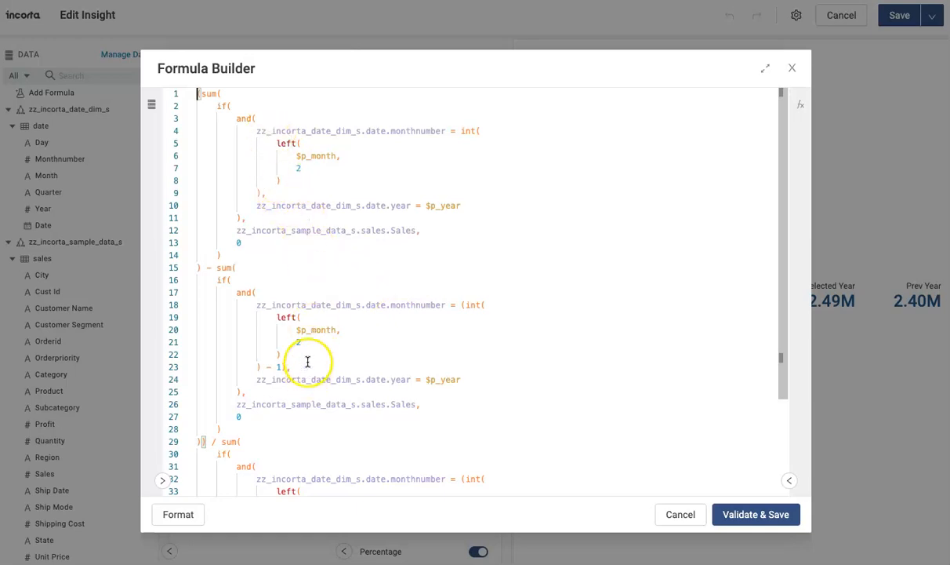
pyautogui.scroll(-3, 306, 384)
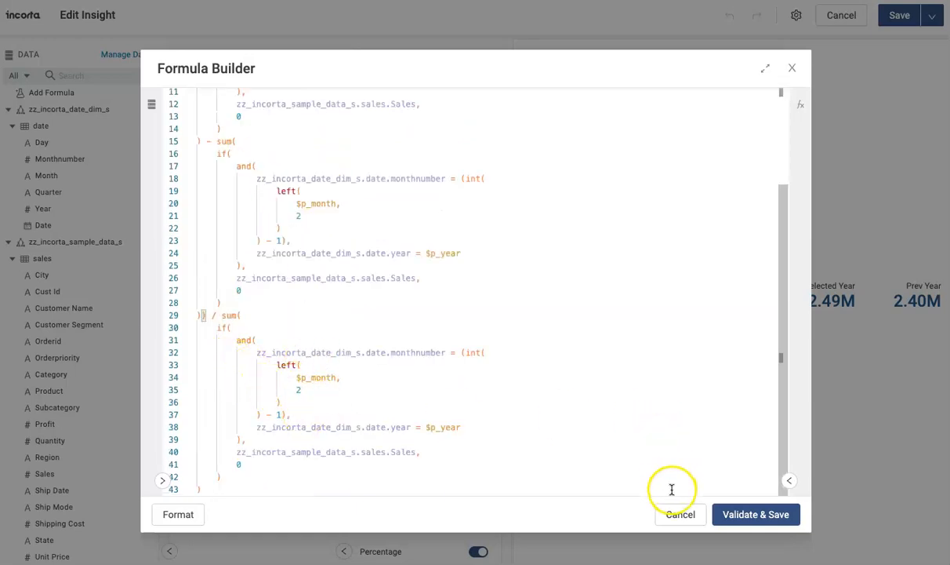
pyautogui.click(677, 512)
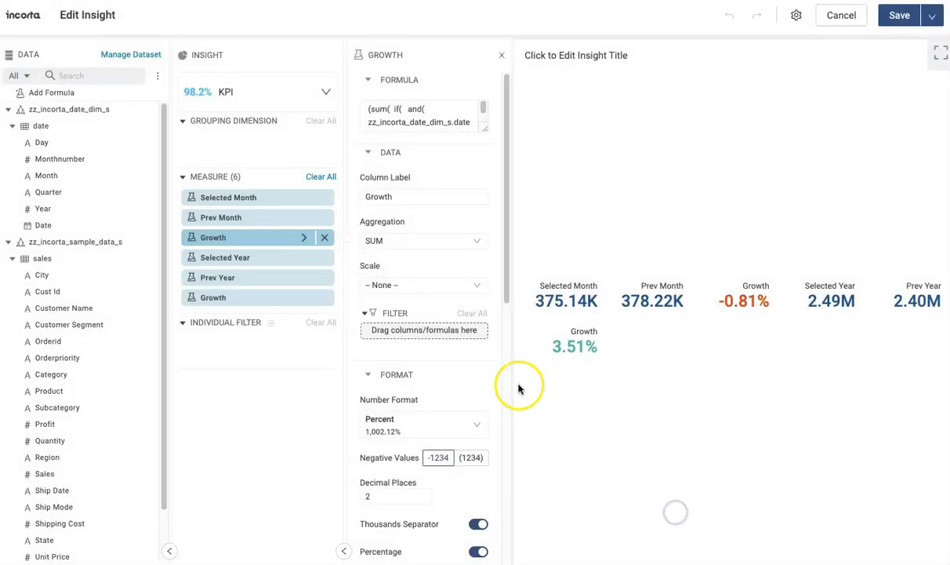
# Examine how the Selected Year and Prev Year measures' formulas use $p_year, closing each without saving
pyautogui.click(306, 258)
pyautogui.click(395, 114)
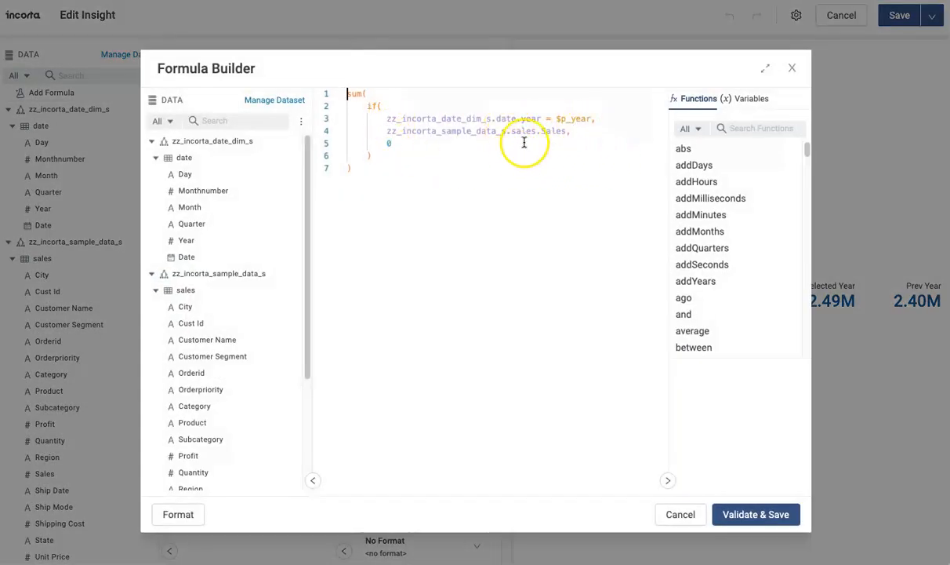
pyautogui.click(680, 514)
pyautogui.click(304, 277)
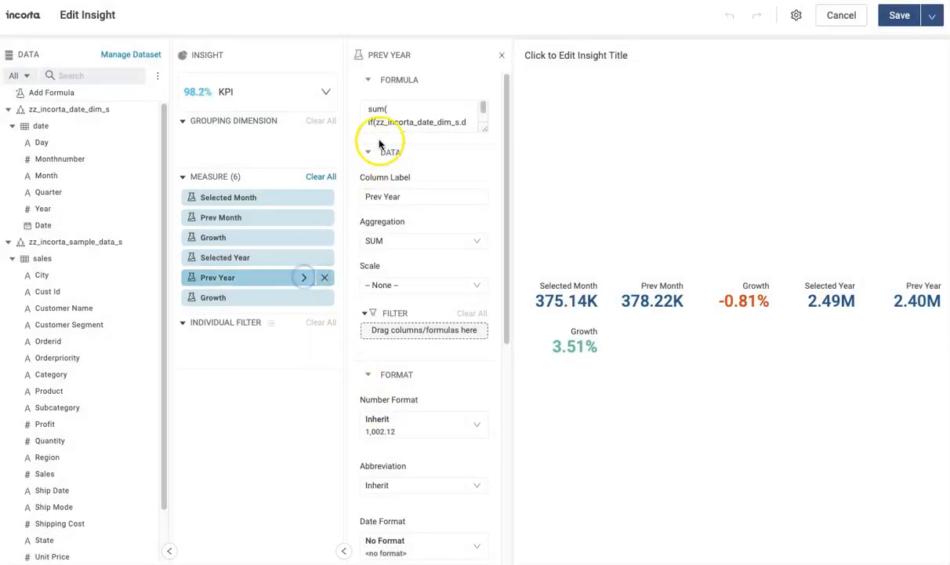
pyautogui.click(381, 119)
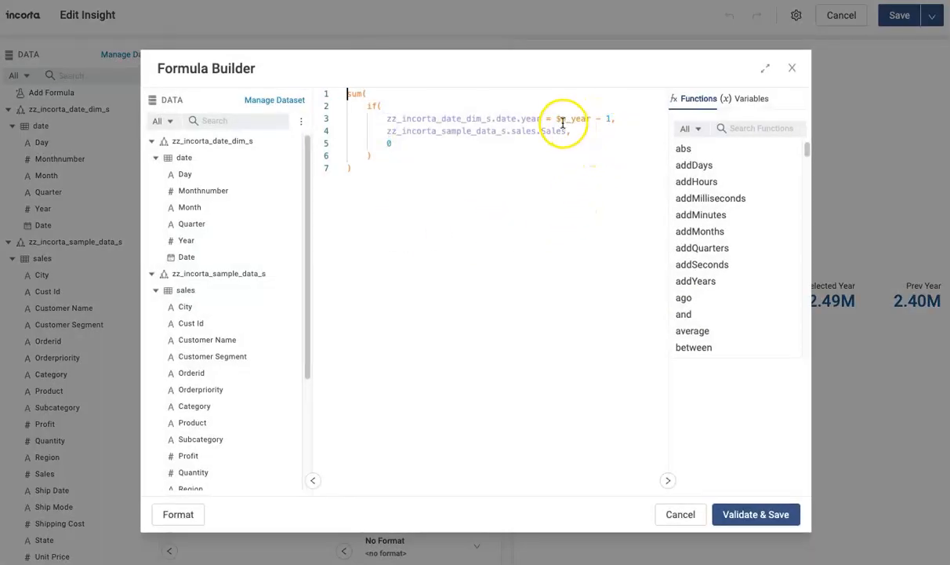
pyautogui.click(682, 514)
# Examine the year-over-year Growth measure's formula, close it, and exit the KPI insight without saving
pyautogui.click(303, 298)
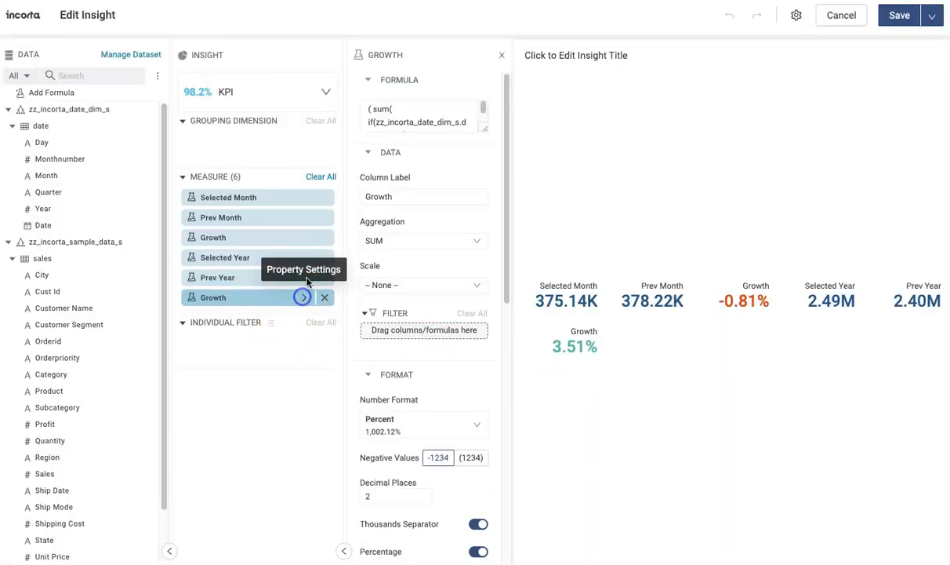
pyautogui.click(389, 110)
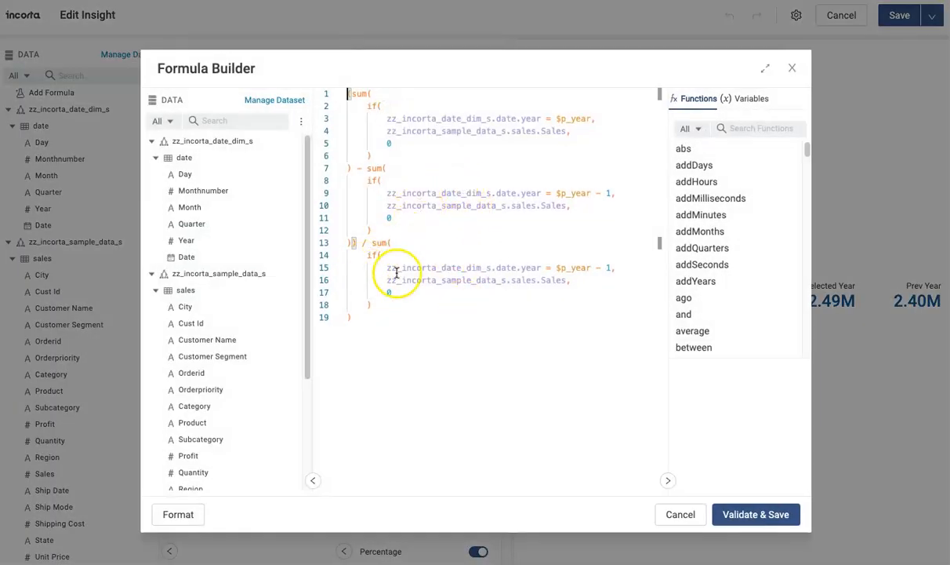
pyautogui.click(681, 515)
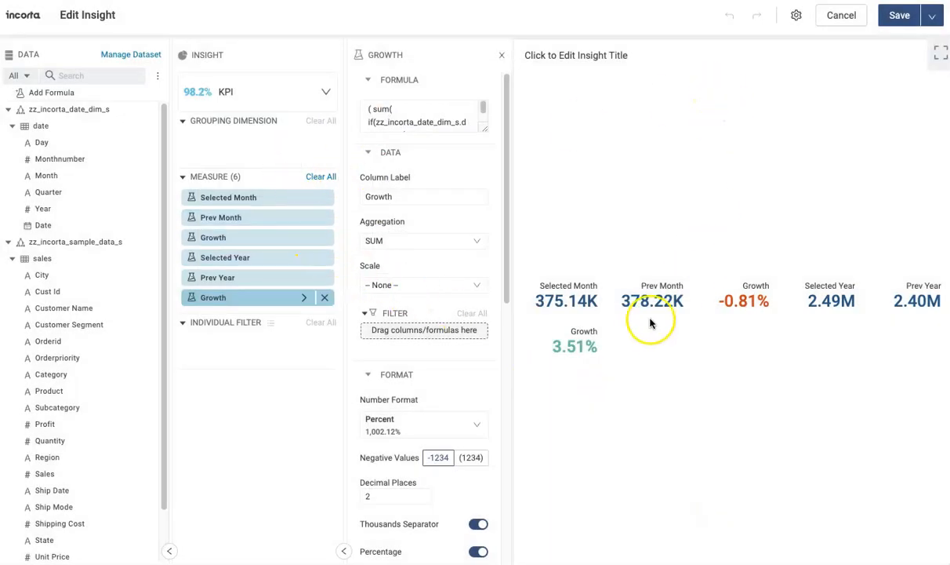
pyautogui.click(841, 15)
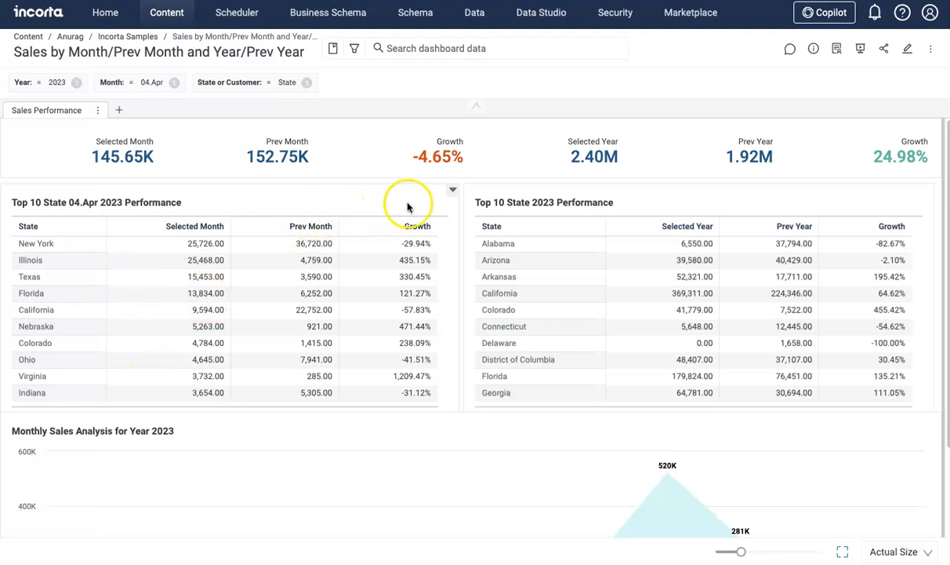
# Examine the $p_dim condition in the $$p_dim grouping formula of the Top 10 monthly performance table, and exit the insight without saving
pyautogui.click(452, 187)
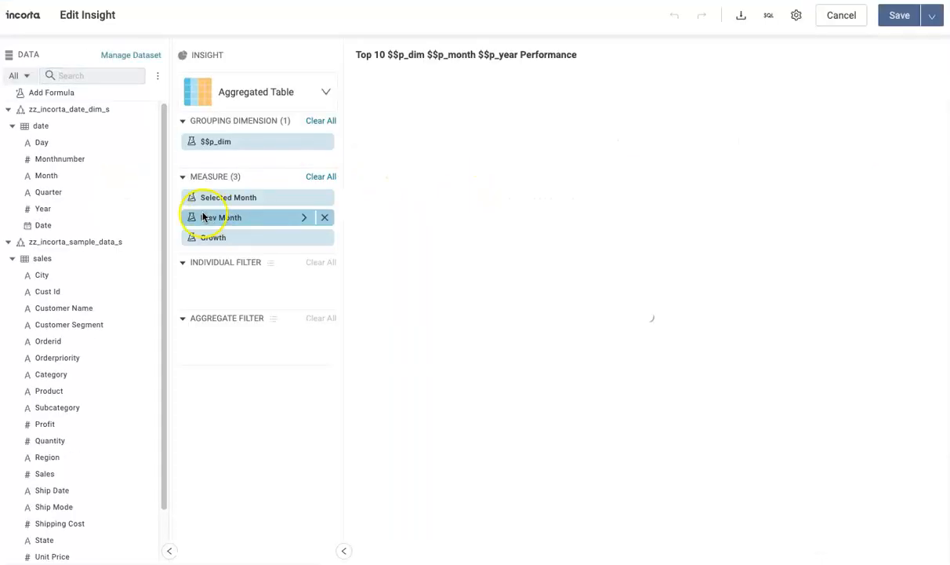
pyautogui.click(303, 141)
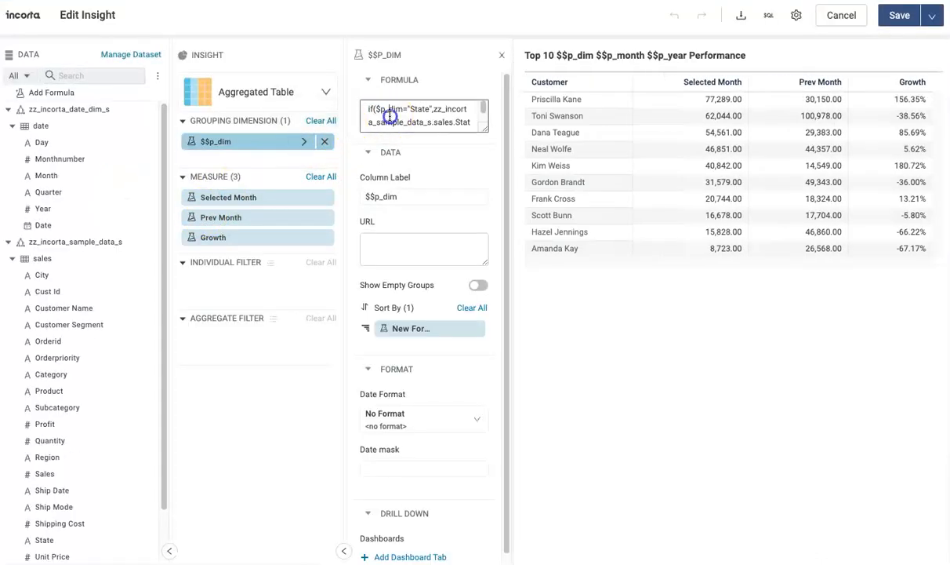
pyautogui.click(390, 116)
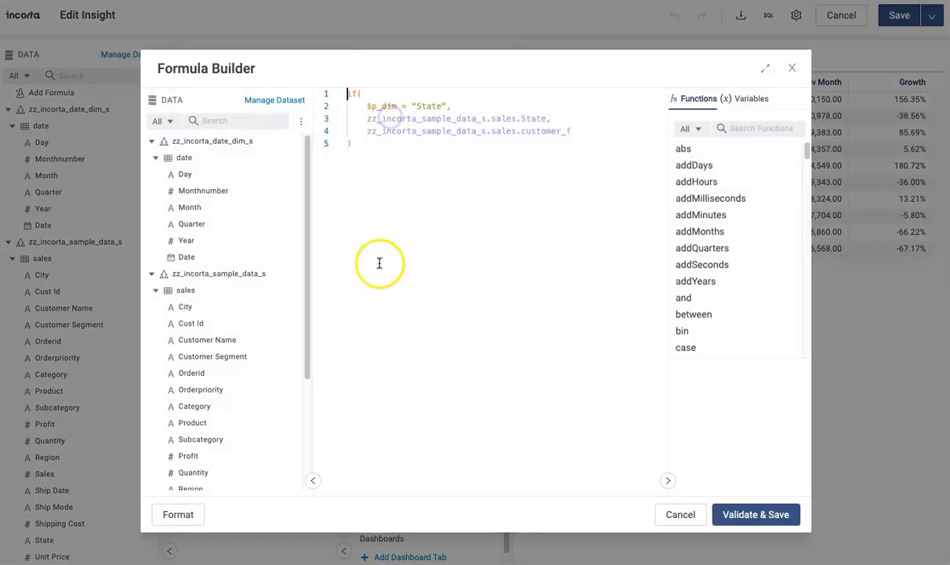
pyautogui.doubleClick(430, 107)
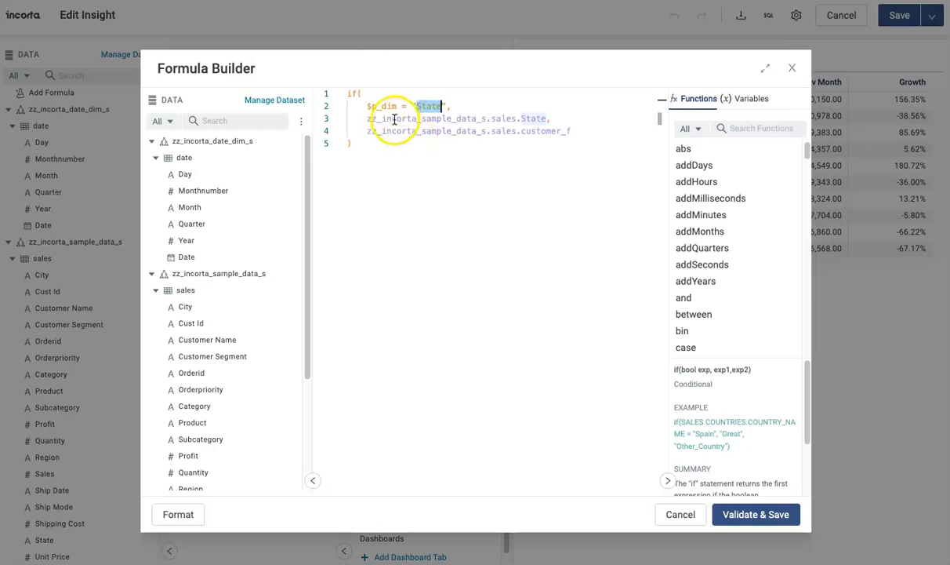
pyautogui.click(401, 152)
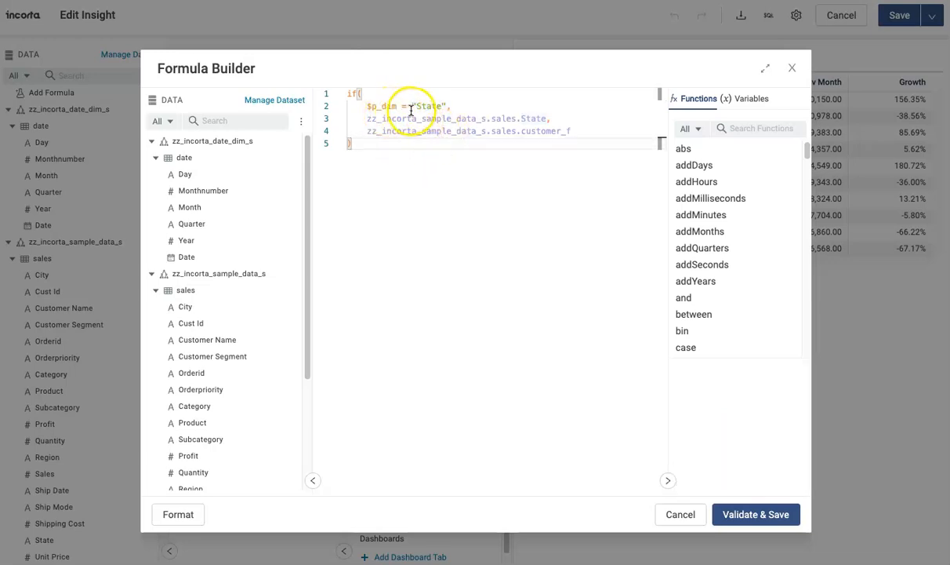
pyautogui.click(531, 117)
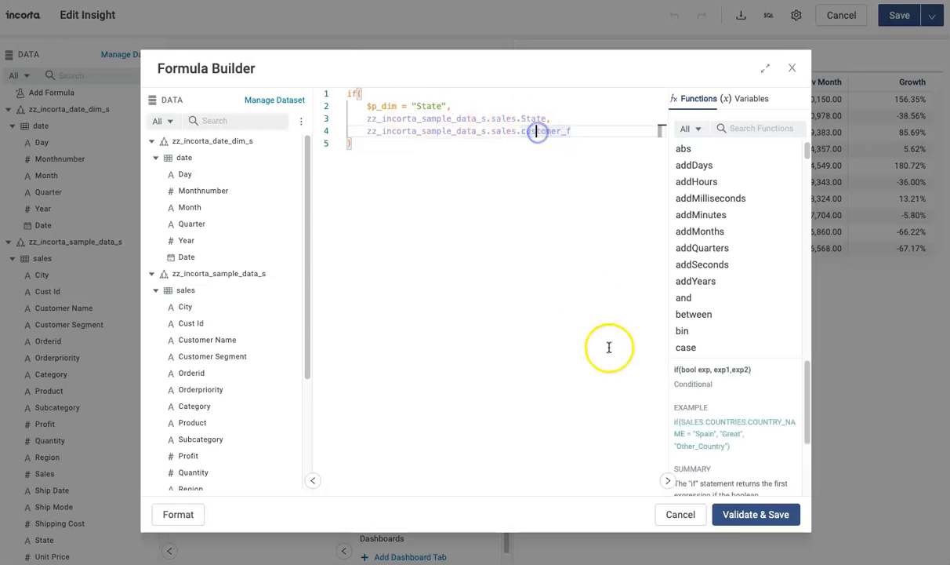
pyautogui.click(668, 515)
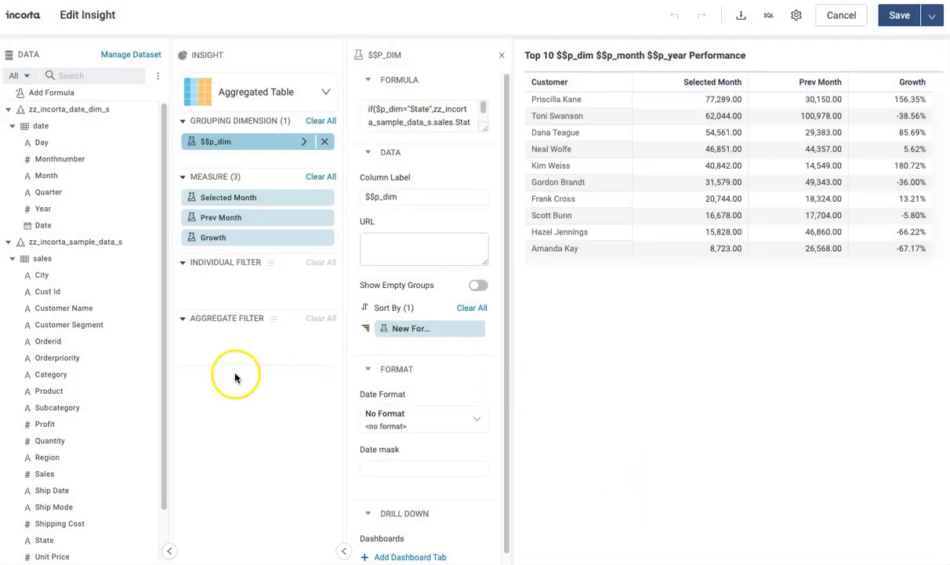
pyautogui.click(837, 16)
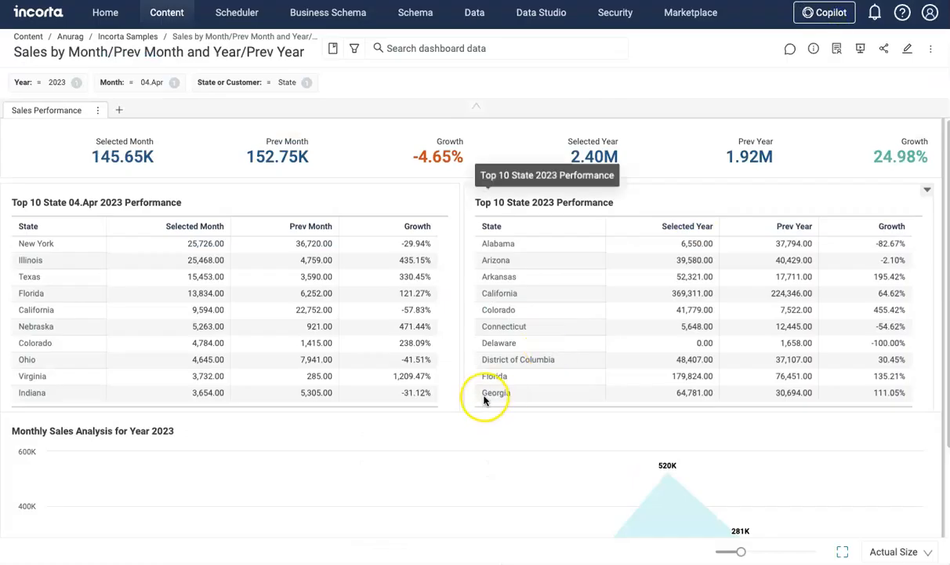
# Examine the Month grouping dimension's sort setting in the Monthly Sales Analysis area chart, and exit the insight without saving
pyautogui.scroll(-3, 481, 396)
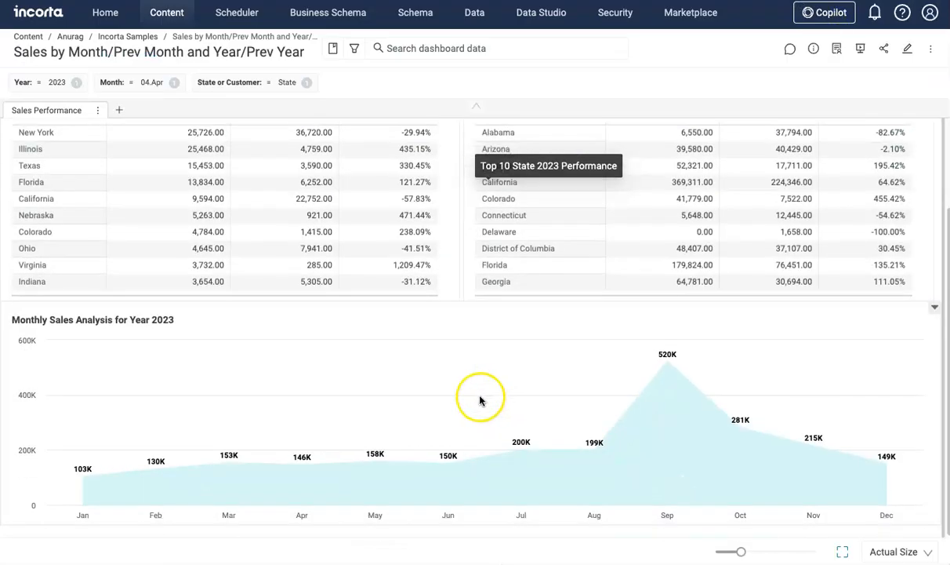
pyautogui.click(933, 312)
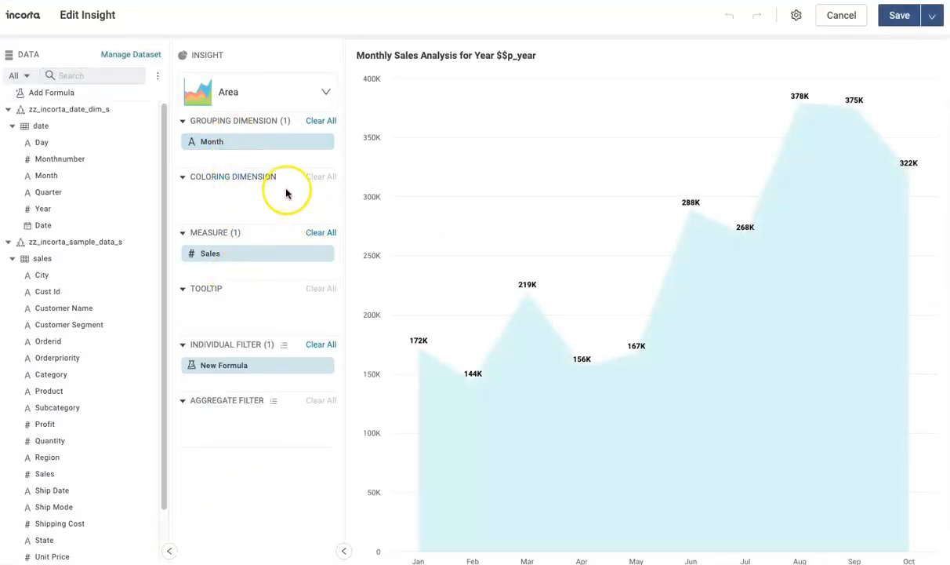
pyautogui.click(307, 144)
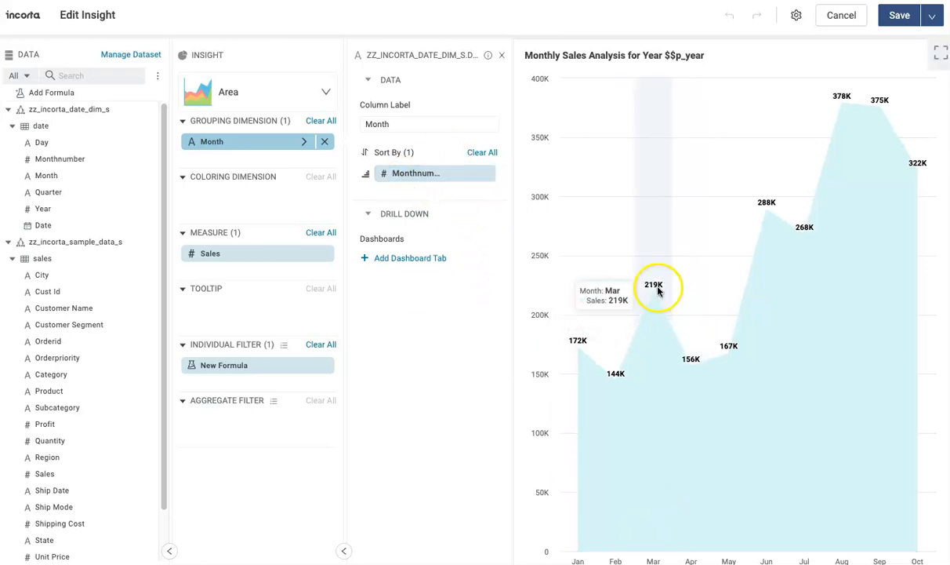
pyautogui.click(847, 16)
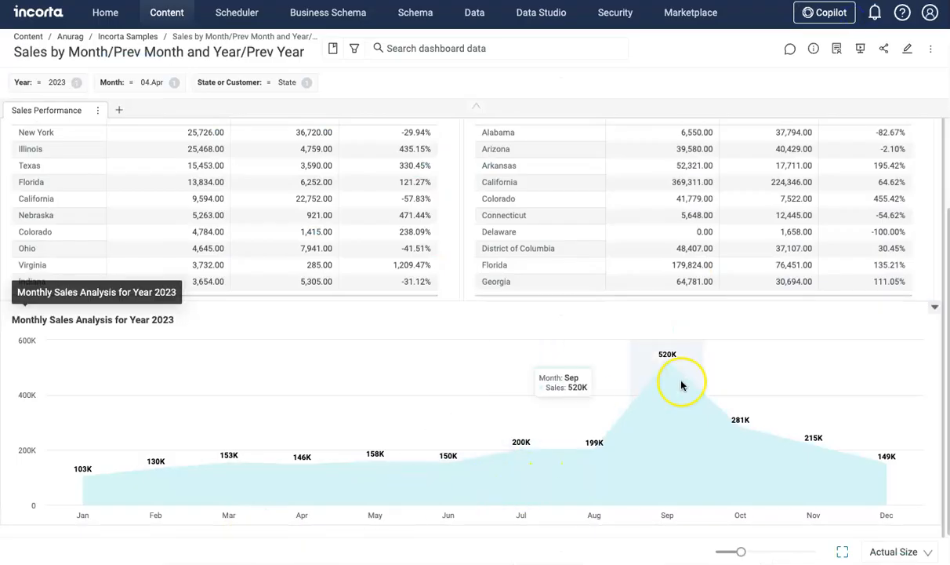
pyautogui.scroll(3, 407, 351)
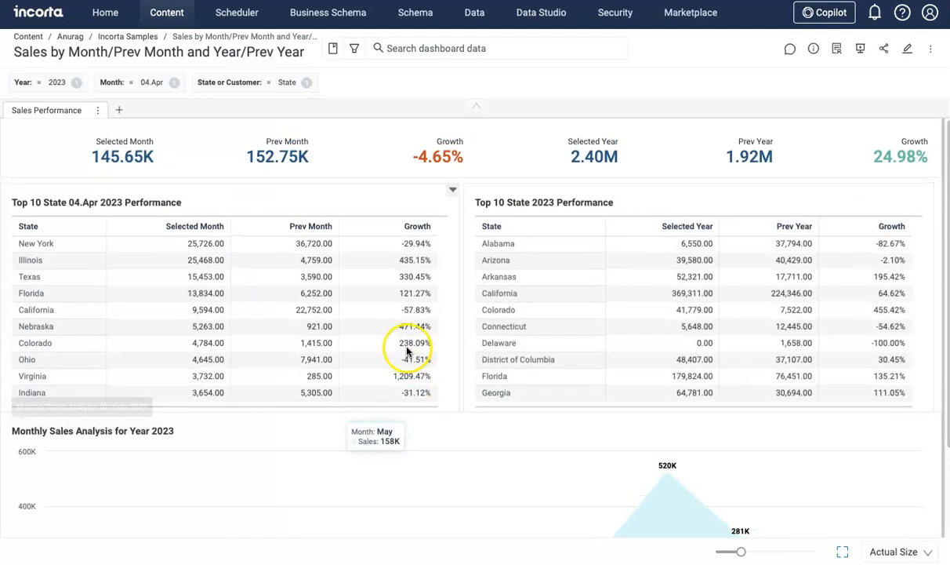